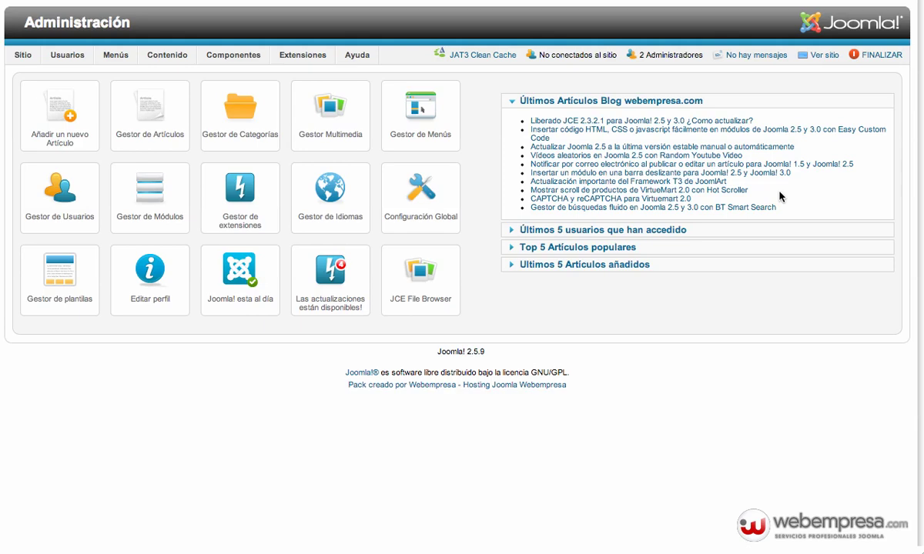
# Filter the Plug-in Manager to show only vmpayment plugins.
pyautogui.moveTo(303, 56)
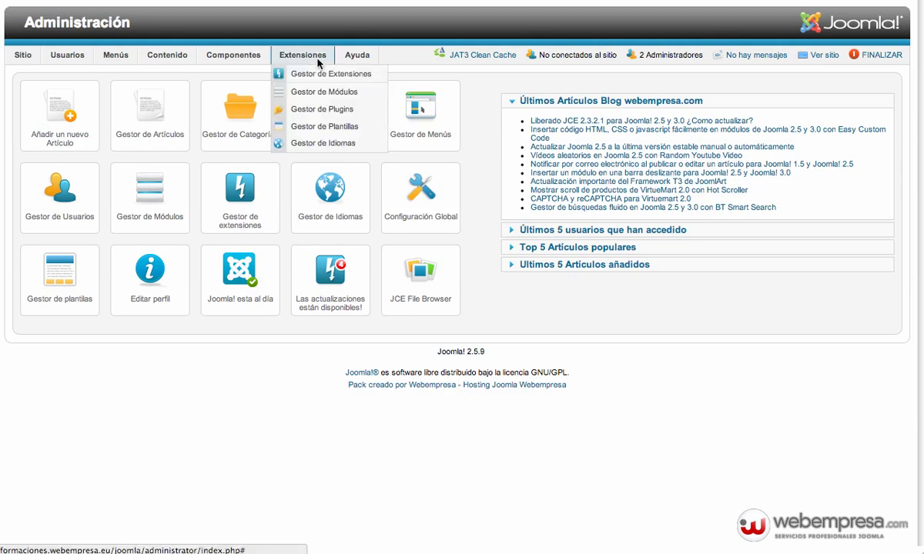
pyautogui.click(324, 110)
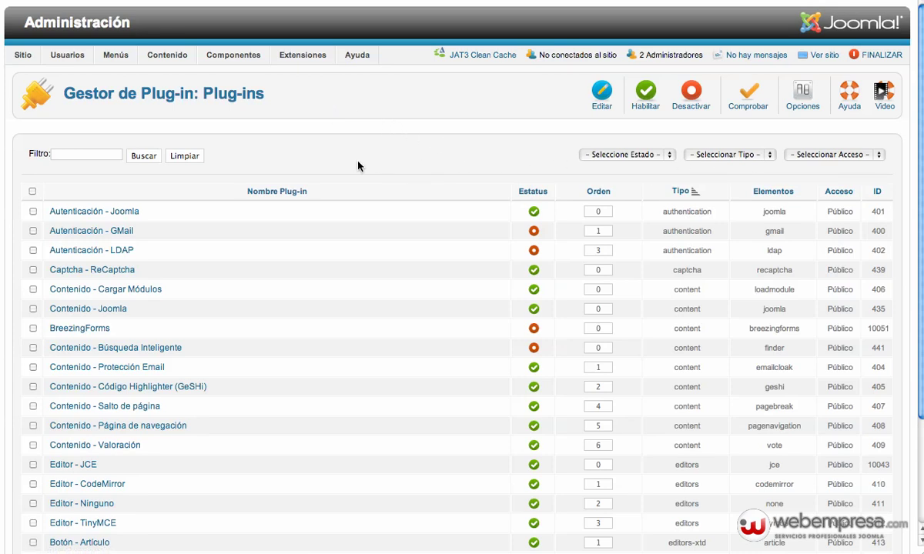
pyautogui.click(721, 157)
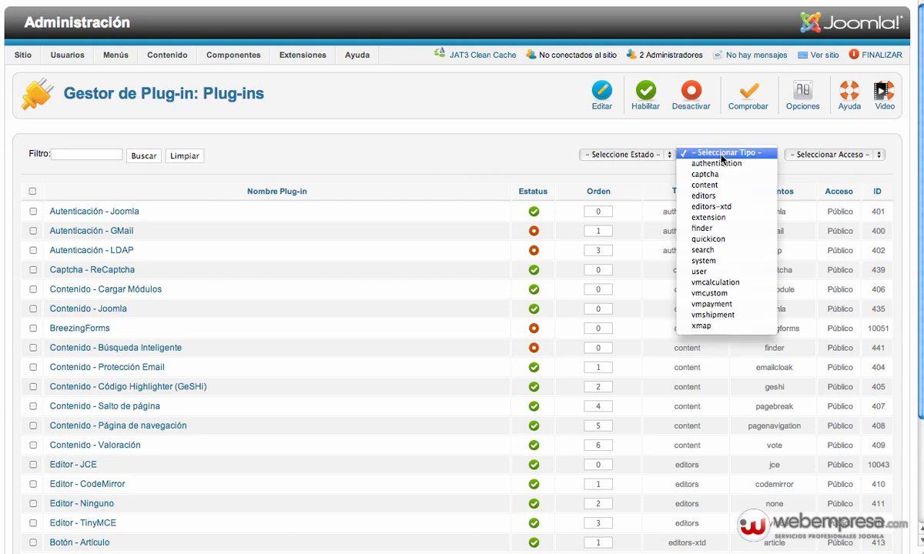
pyautogui.click(716, 305)
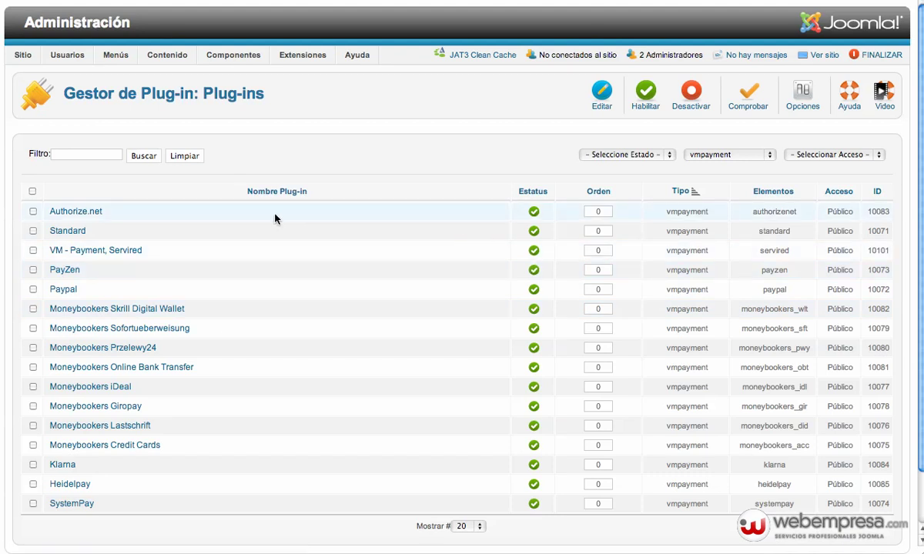
# Unpublish and then republish the VM - Payment, Servired plugin.
pyautogui.moveTo(158, 250); pyautogui.dragTo(50, 251)
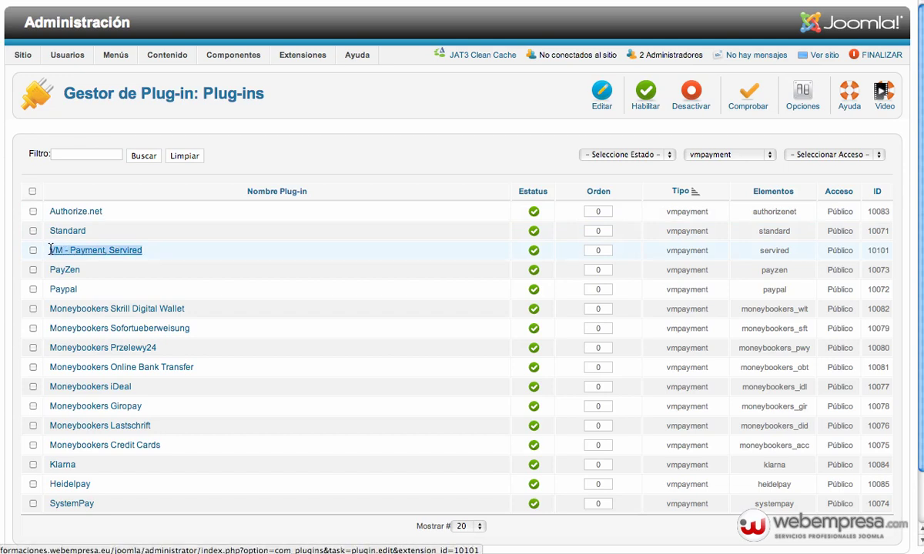
pyautogui.click(535, 252)
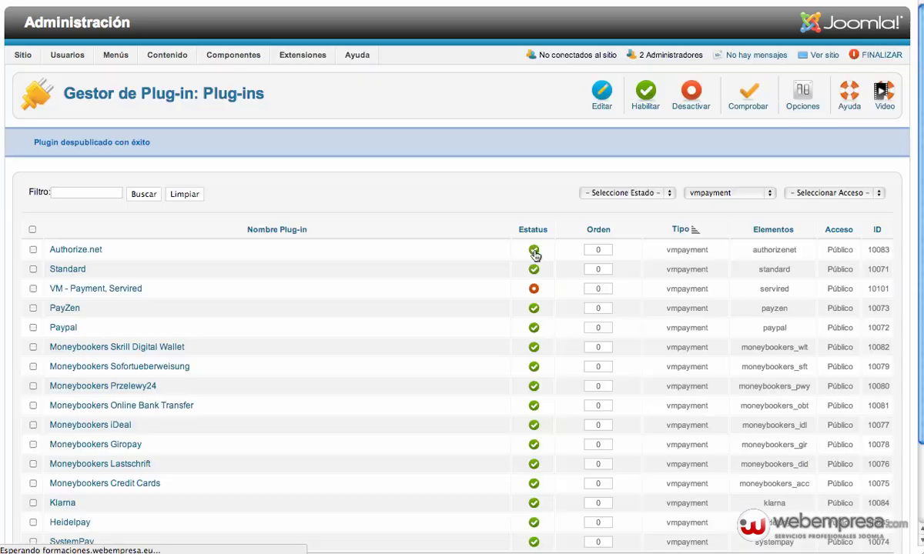
pyautogui.click(534, 291)
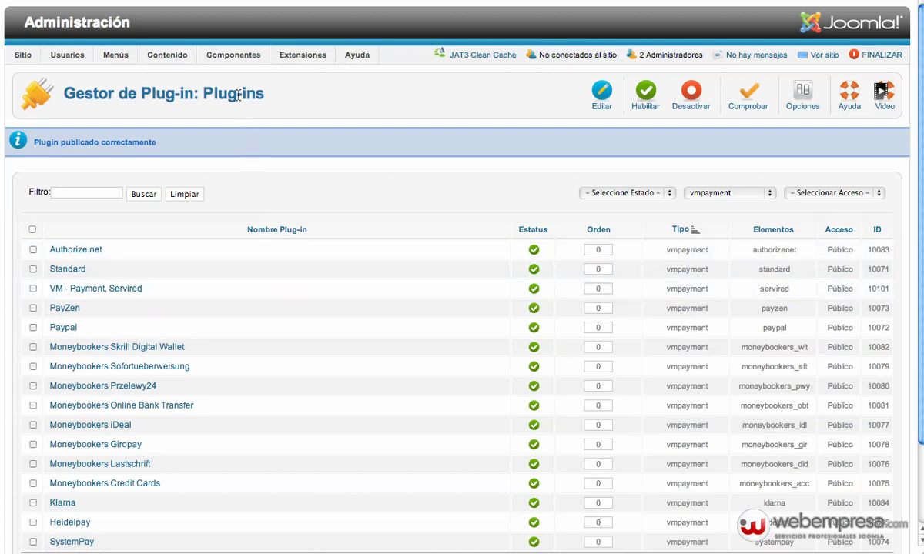
# In VirtueMart's Métodos de pago list, delete the Tarjeta de crédito payment method.
pyautogui.moveTo(240, 57)
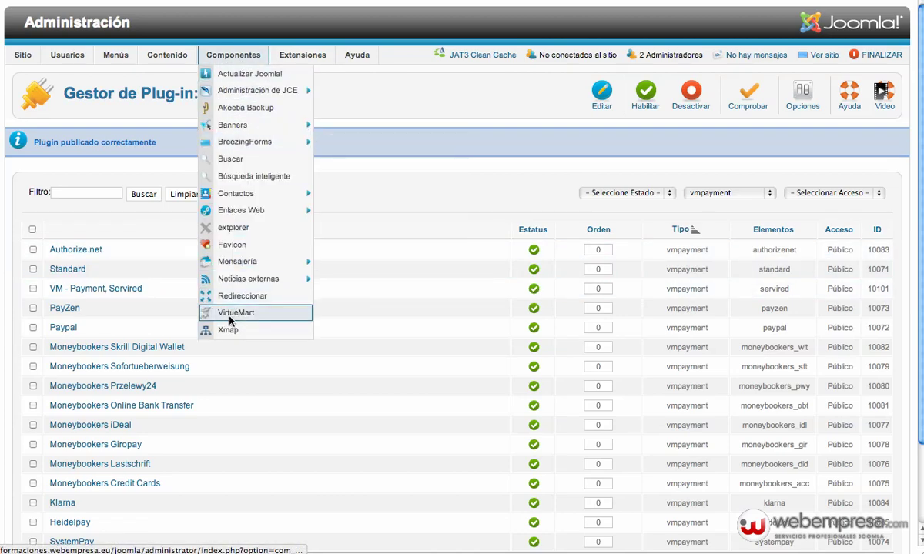
pyautogui.click(228, 313)
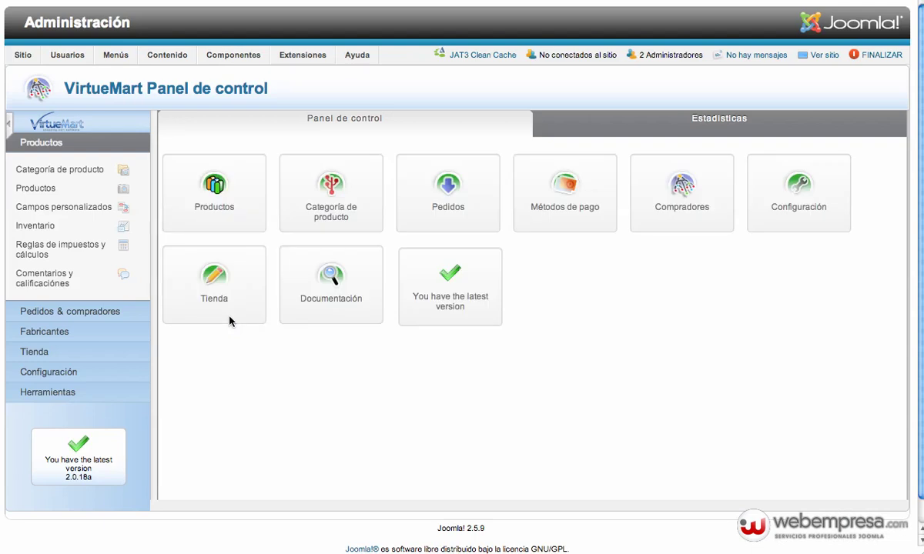
pyautogui.click(542, 206)
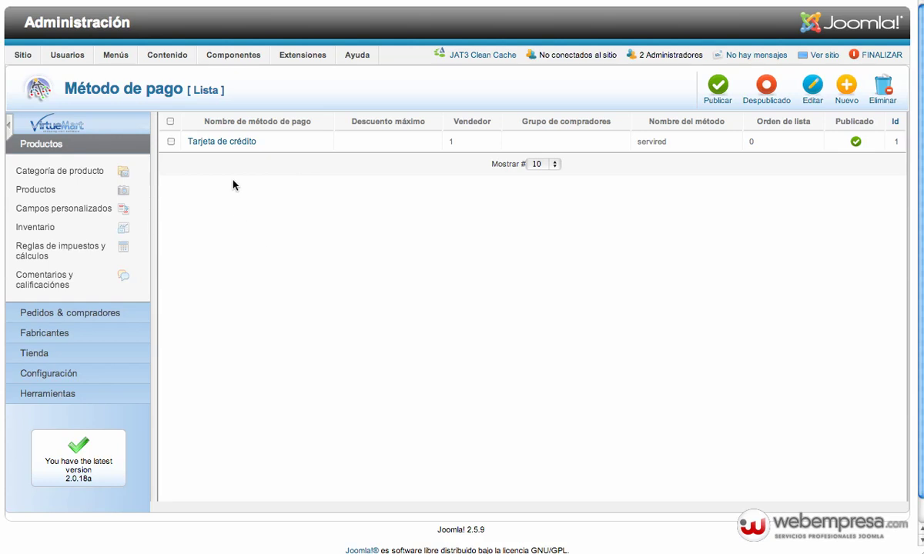
pyautogui.click(171, 141)
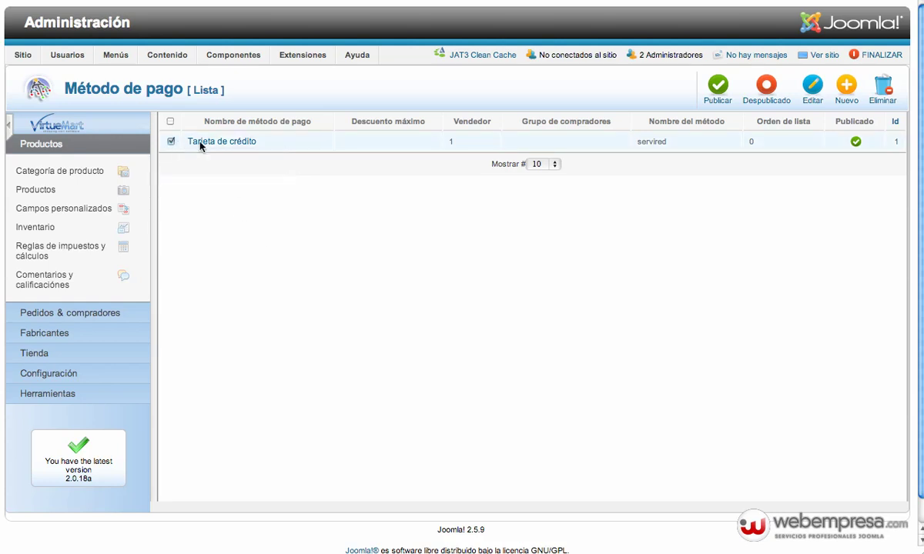
pyautogui.click(883, 90)
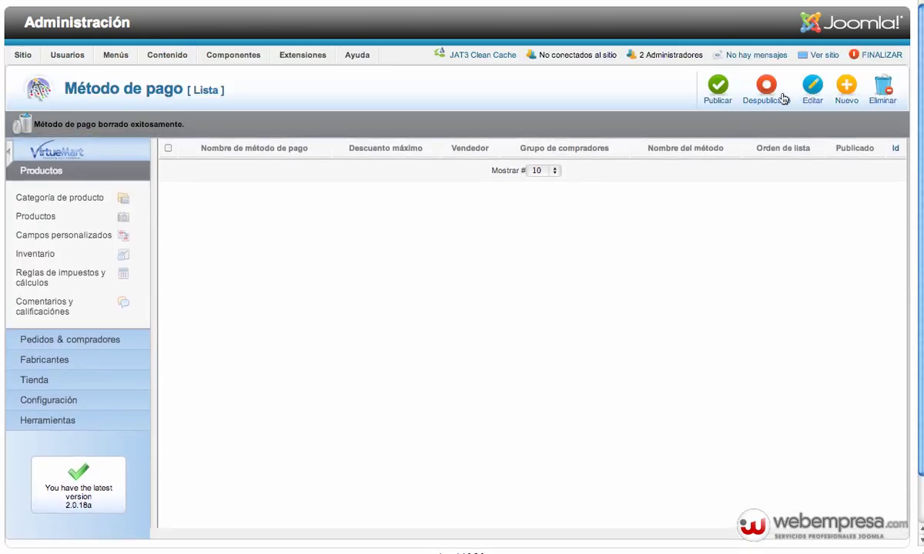
# Create a new payment method named 'Tarjeta de crédito' with Publicado set to Sí.
pyautogui.click(846, 96)
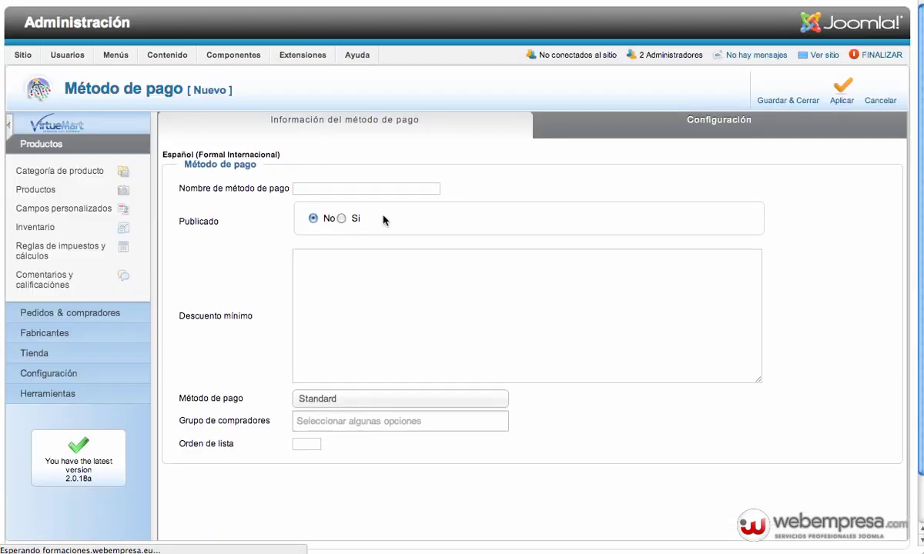
pyautogui.click(321, 194)
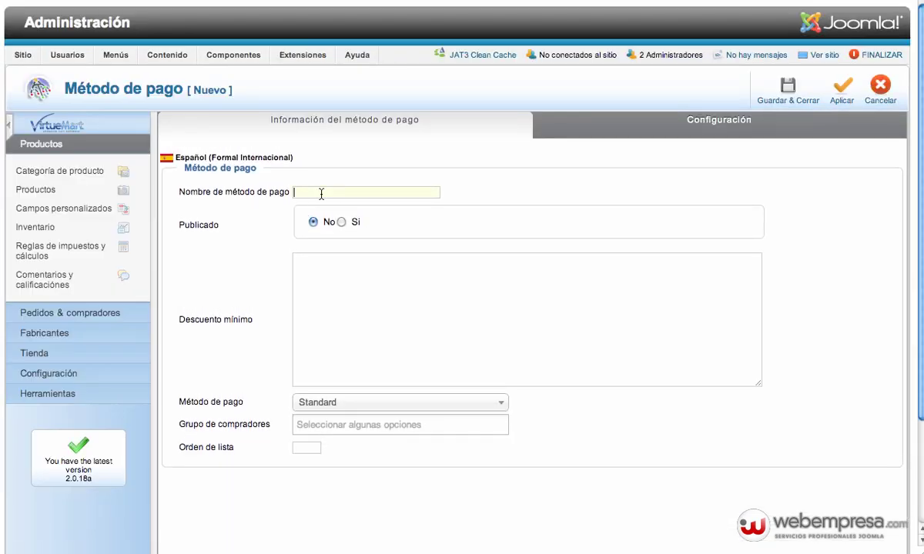
pyautogui.write('Tarjeta de crédito')
pyautogui.click(341, 223)
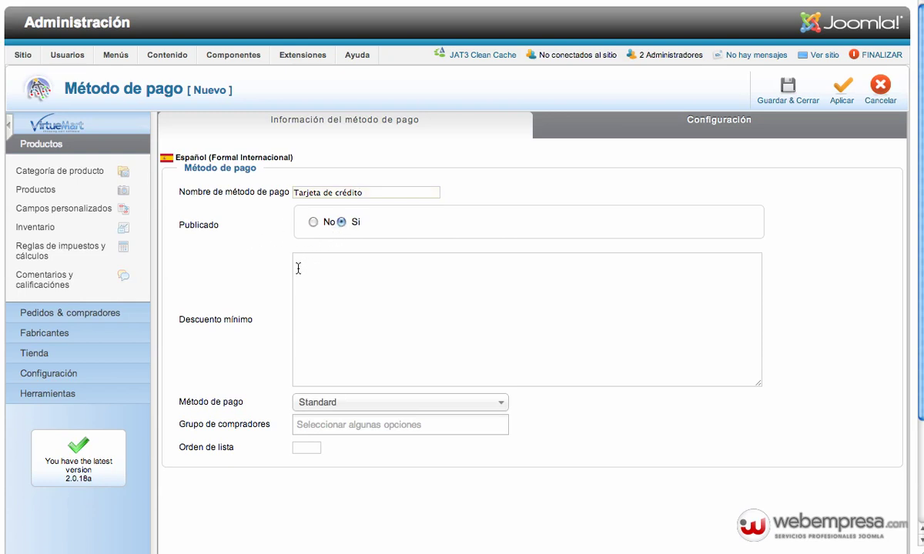
# Choose 'VM - Payment, Servired' as the Método de pago.
pyautogui.click(326, 404)
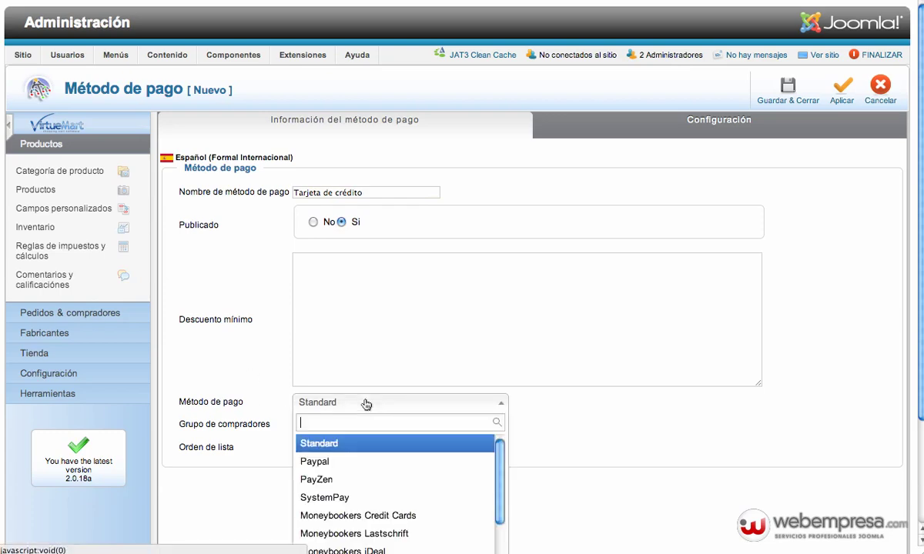
pyautogui.scroll(-5, 382, 450)
pyautogui.scroll(-2, 382, 451)
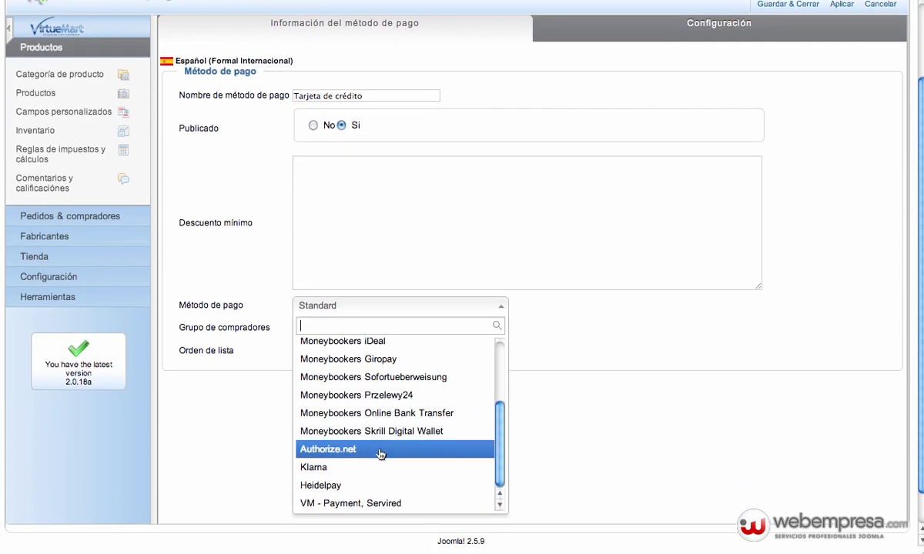
pyautogui.click(370, 504)
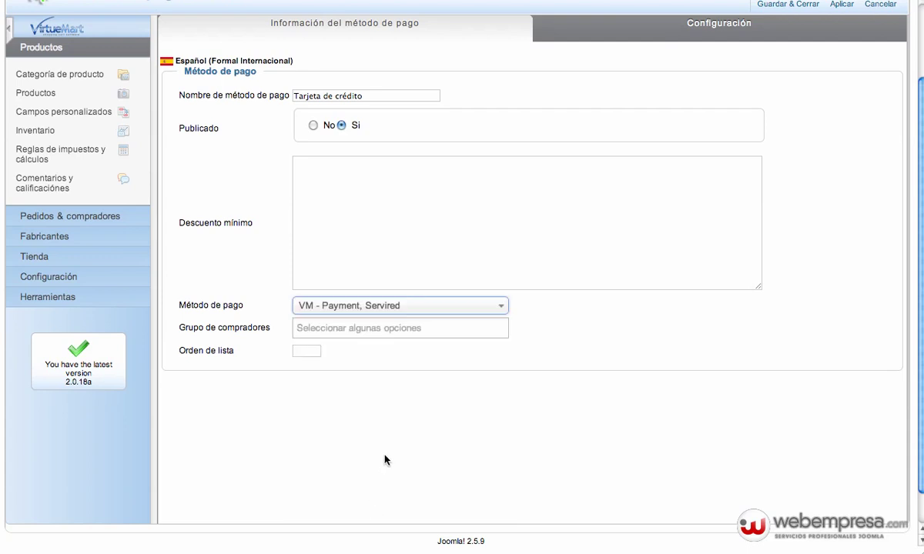
pyautogui.scroll(3, 400, 362)
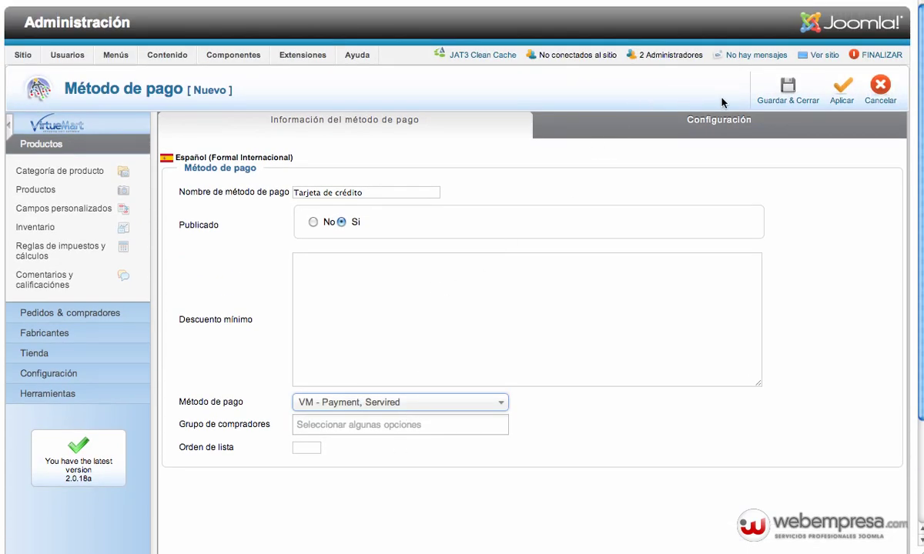
# Apply the Tarjeta de crédito payment method and show its Configuración settings.
pyautogui.click(844, 92)
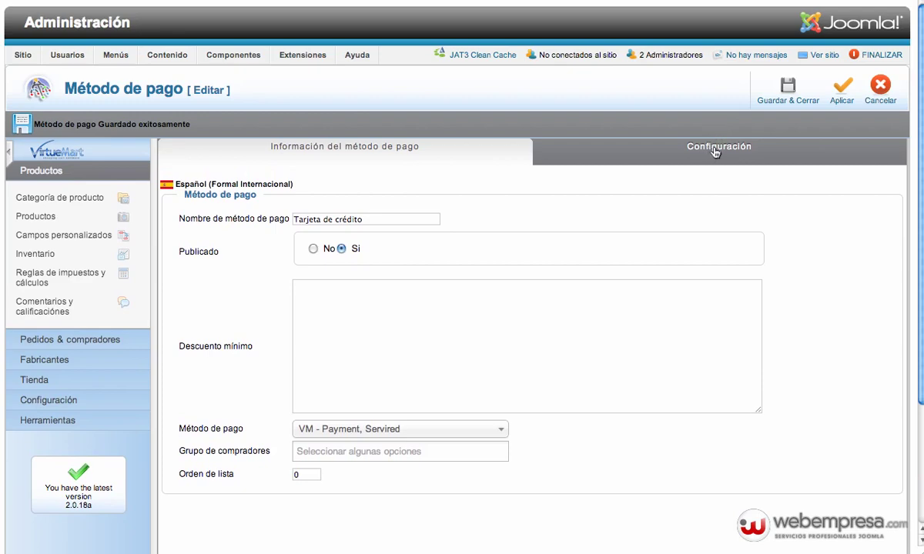
pyautogui.click(715, 153)
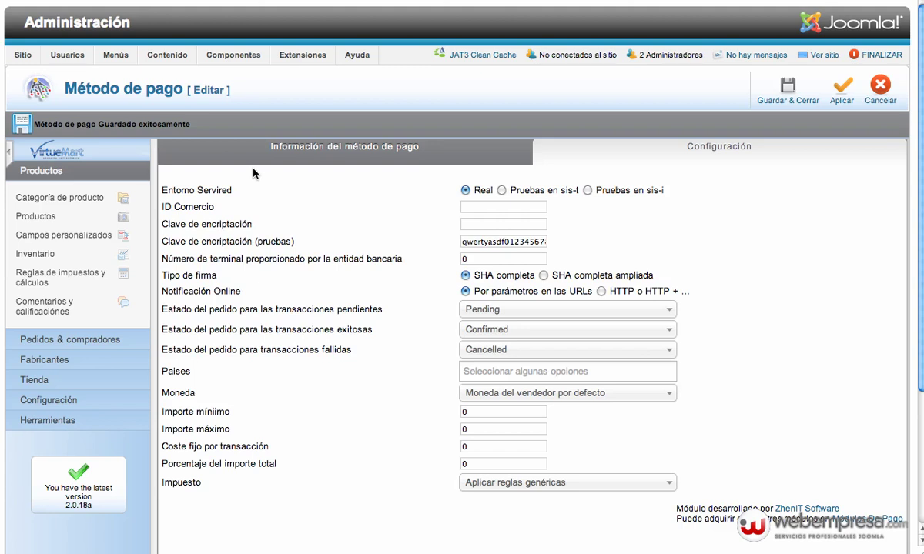
# Set the Servired environment to Pruebas en sis-t and enter the merchant ID.
pyautogui.click(502, 190)
pyautogui.write('123456789')
pyautogui.moveTo(460, 242); pyautogui.dragTo(548, 242)
pyautogui.click(573, 245)
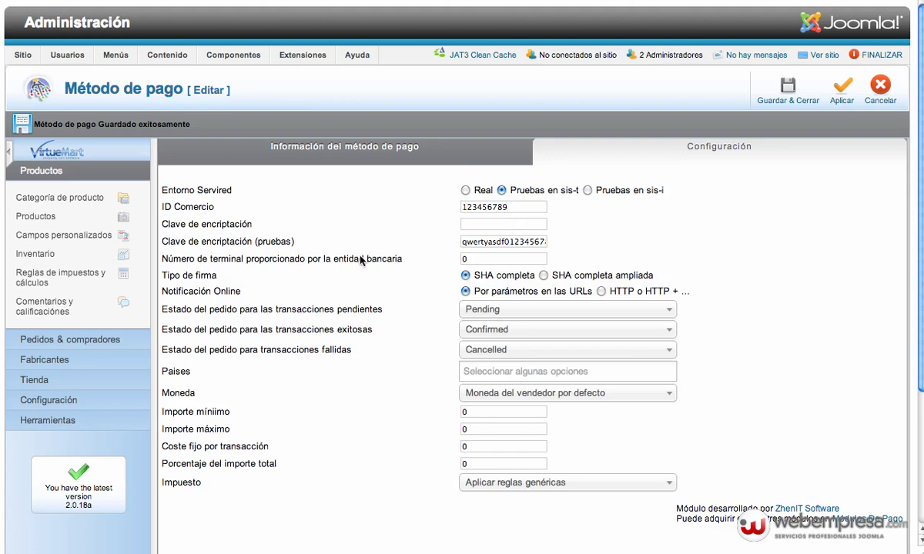
# Change the Número de terminal from 0 to 1.
pyautogui.click(481, 259)
pyautogui.press('BackSpace')
pyautogui.write('1')
pyautogui.moveTo(341, 318)
pyautogui.click(509, 351)
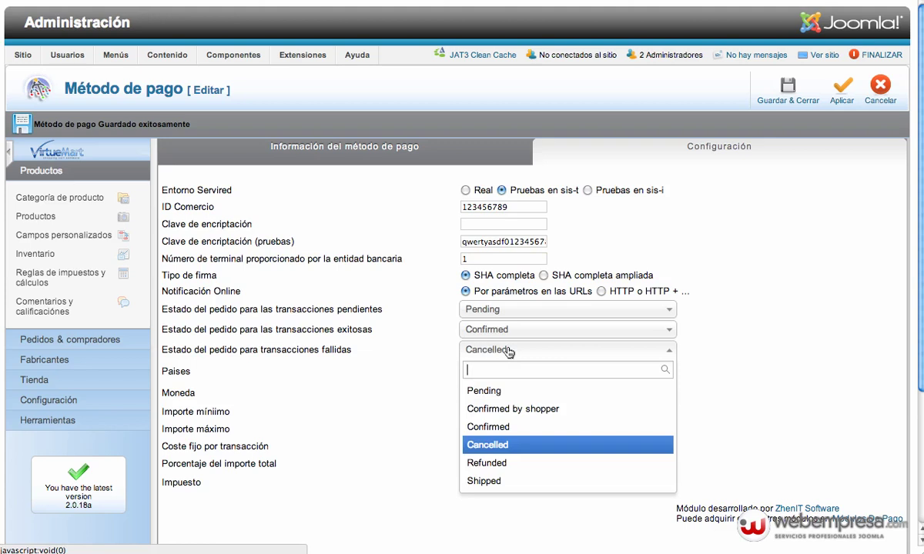
pyautogui.click(510, 351)
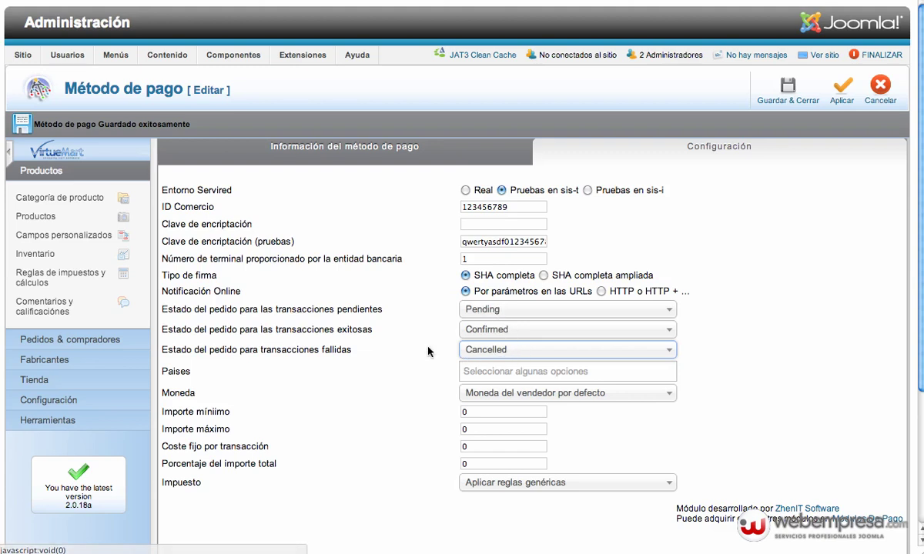
pyautogui.click(550, 371)
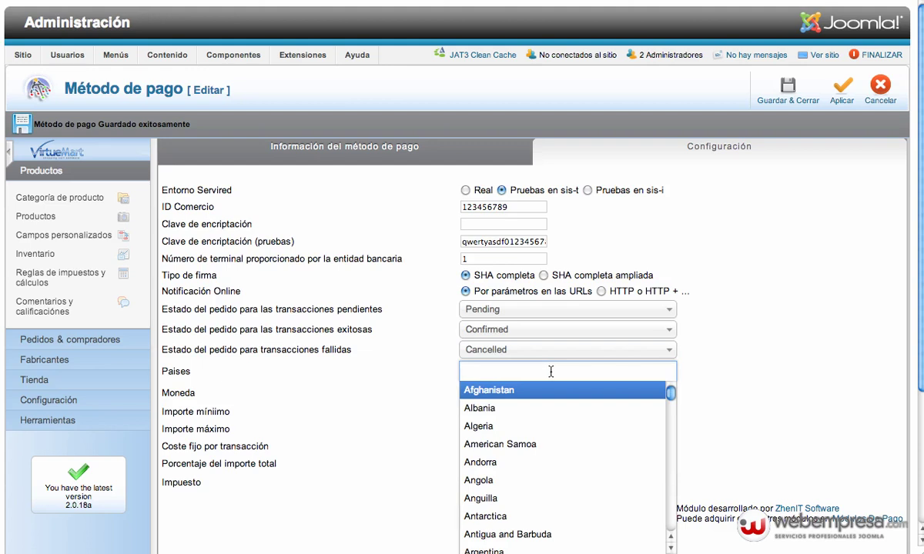
pyautogui.click(437, 375)
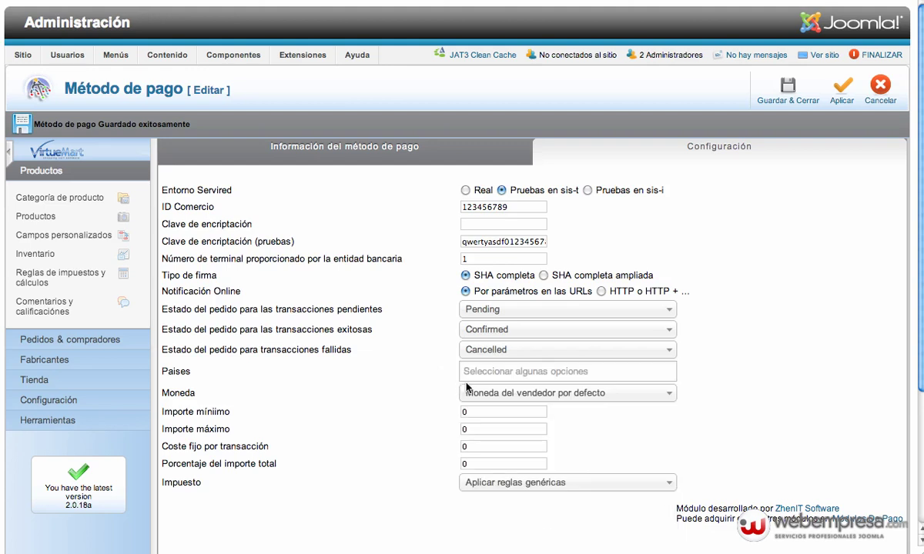
pyautogui.click(499, 393)
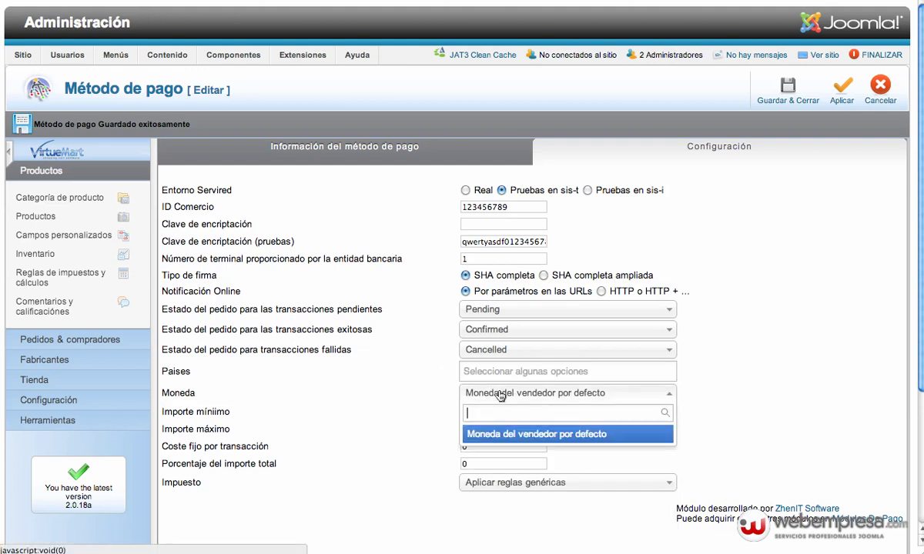
pyautogui.click(499, 394)
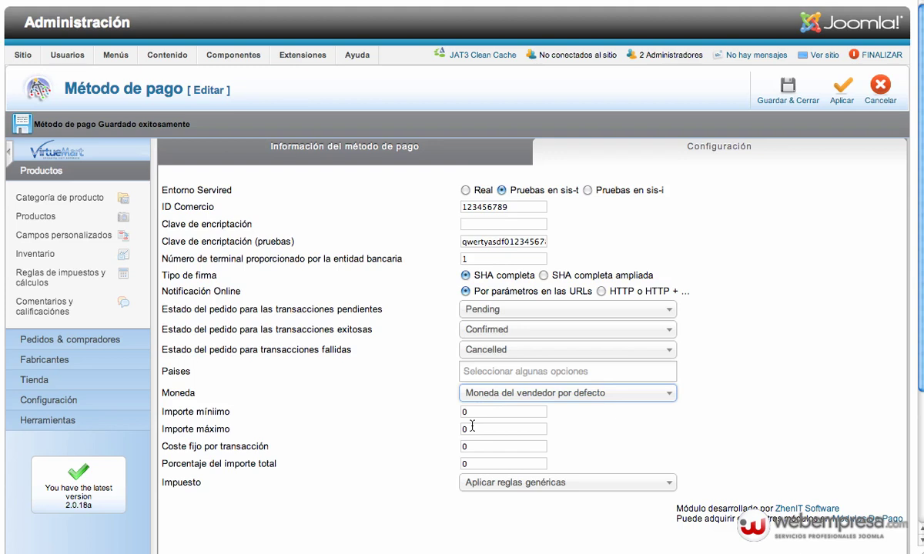
pyautogui.doubleClick(476, 428)
pyautogui.write('200')
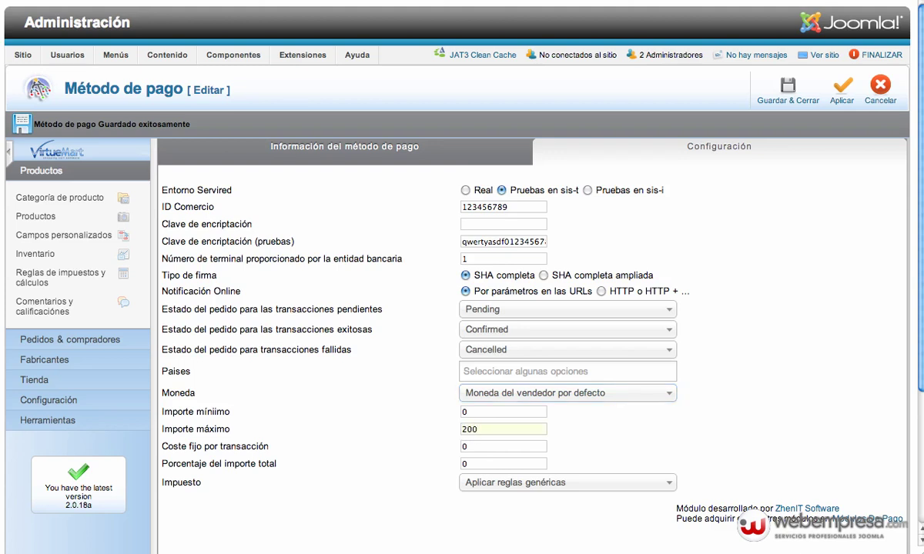
pyautogui.press('BackSpace')
pyautogui.press('BackSpace')
pyautogui.press('BackSpace')
pyautogui.write(',')
pyautogui.write('0')
pyautogui.click(477, 465)
pyautogui.click(498, 484)
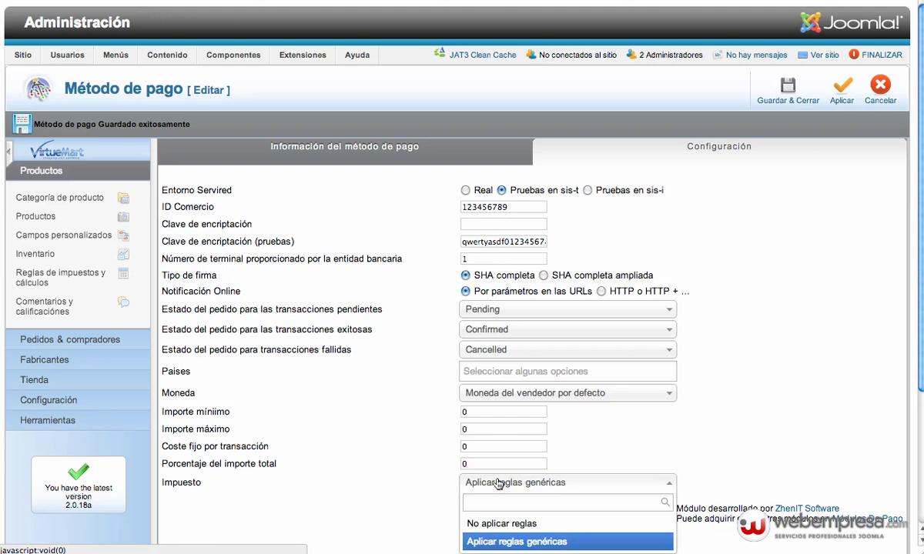
pyautogui.click(404, 483)
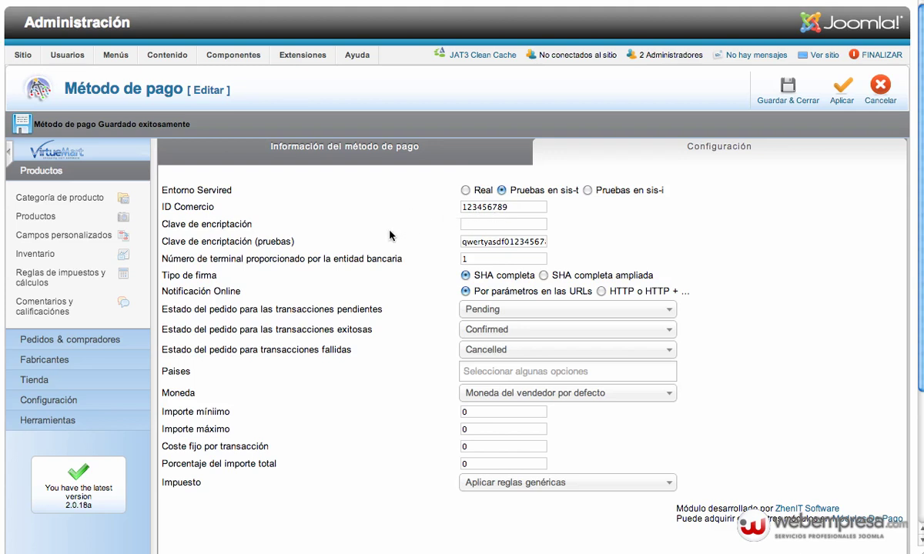
# Enter the production encryption key and set the Servired environment to Real.
pyautogui.click(489, 225)
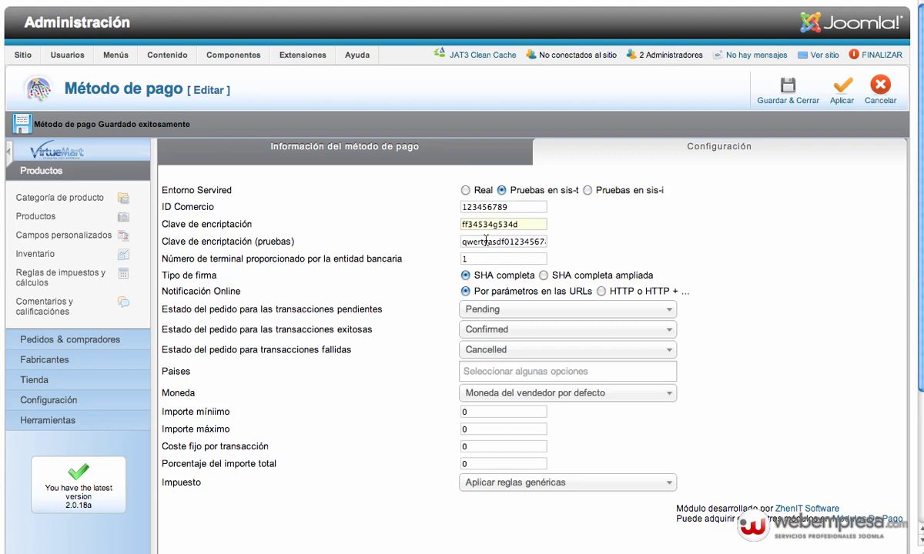
pyautogui.click(465, 190)
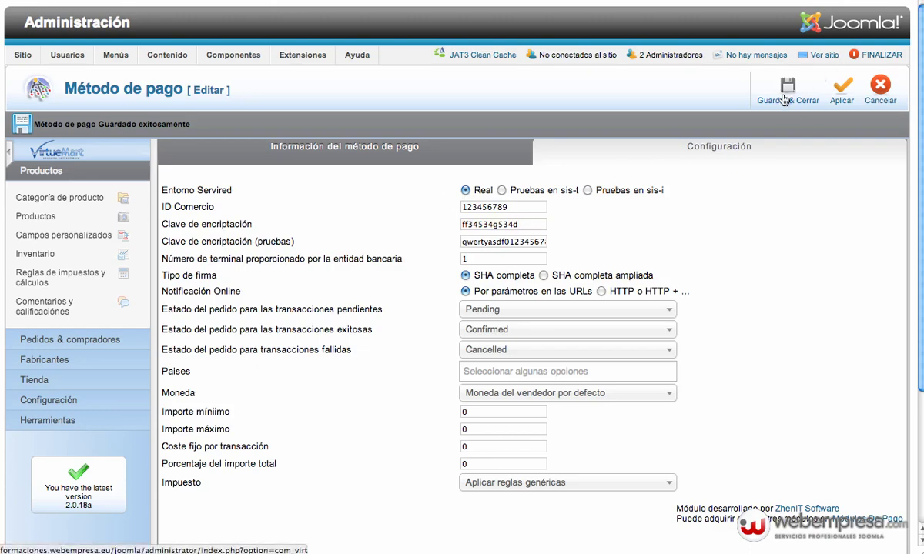
# Save and close the Tarjeta de crédito payment method.
pyautogui.click(784, 101)
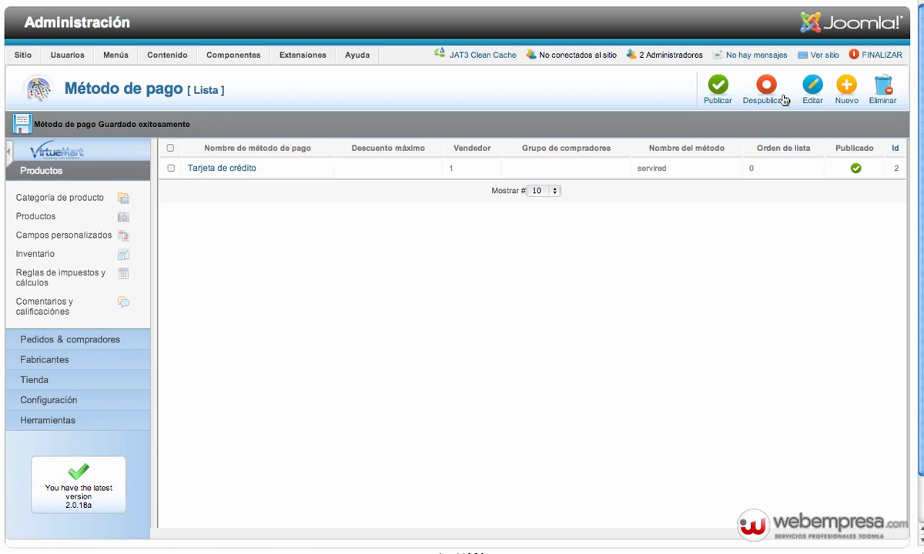